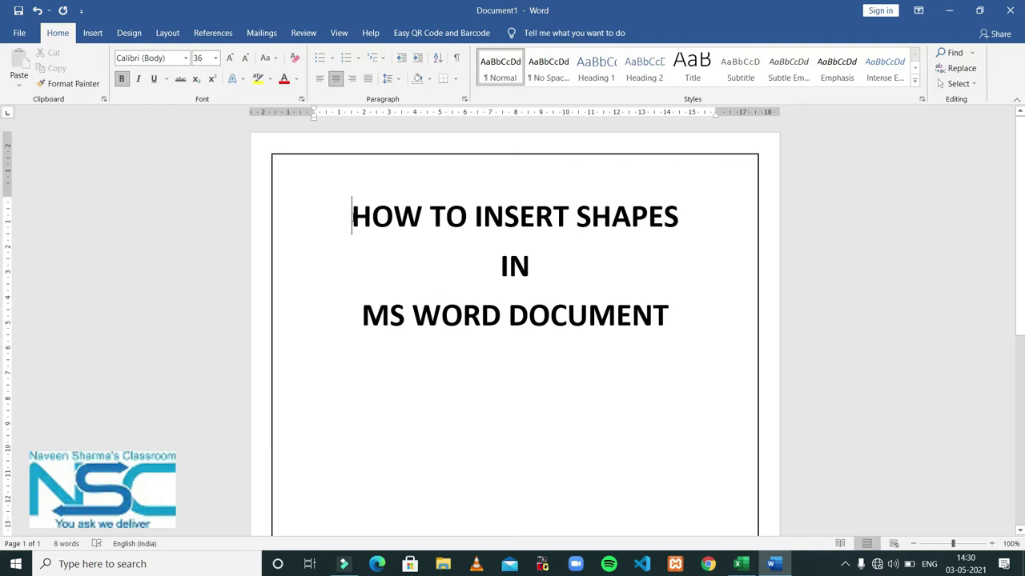
- Add an empty line below the three-line heading
key(shift+Down)
key(shift+Down)
key(shift+Down)
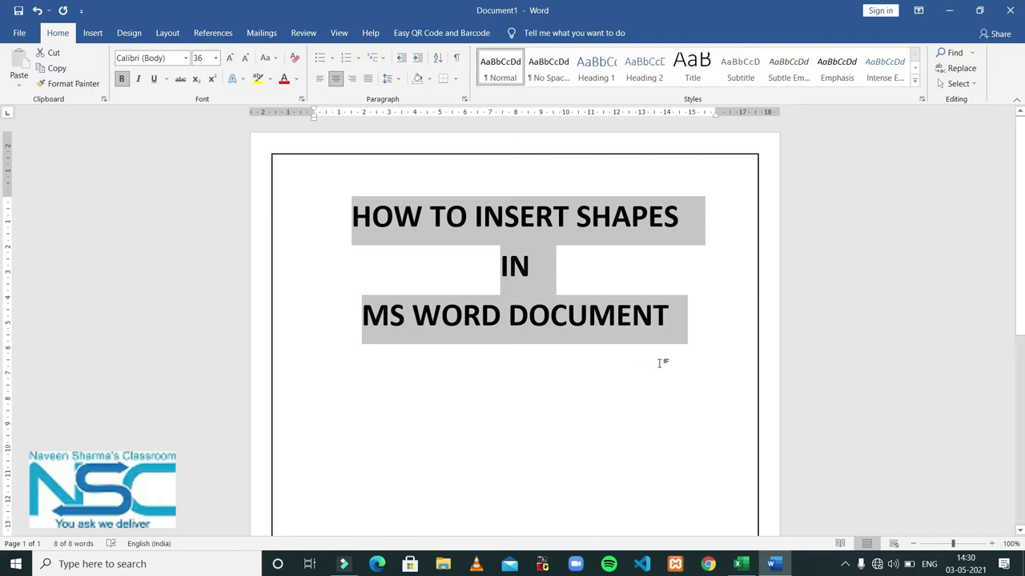
click(701, 316)
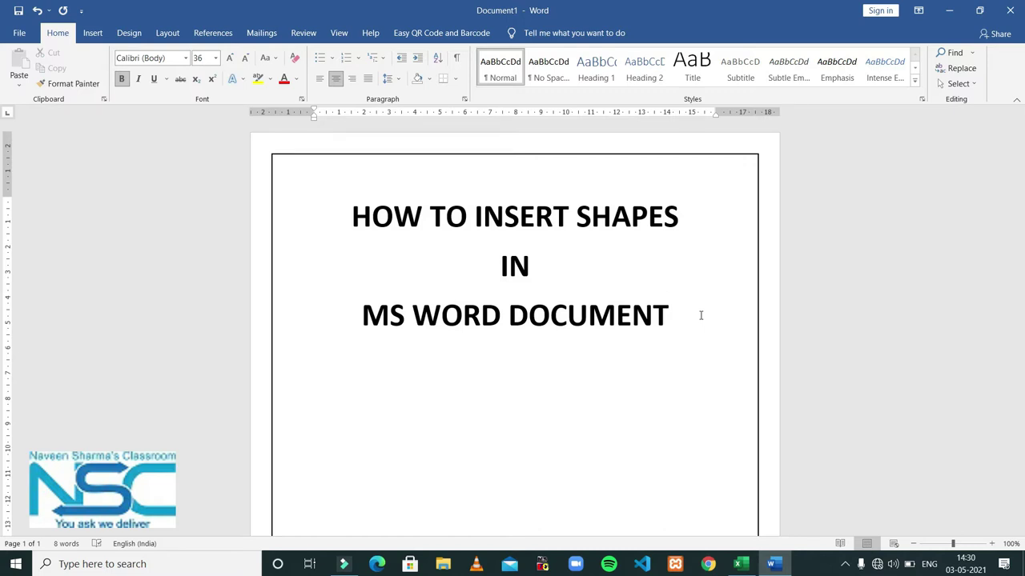
key(Return)
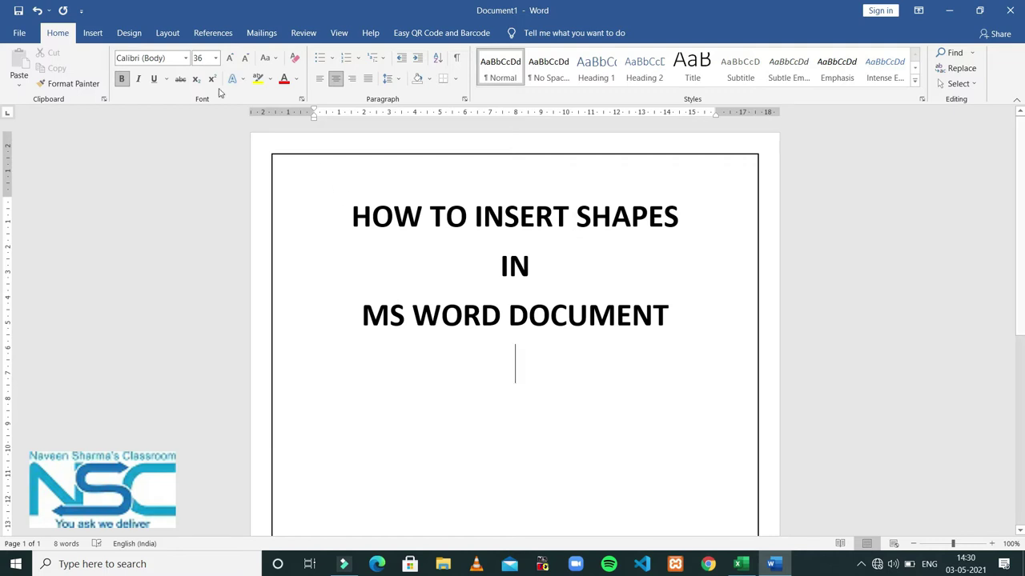
- Draw a rectangle about 8.4 cm wide and 3.3 cm high just below the heading
click(92, 33)
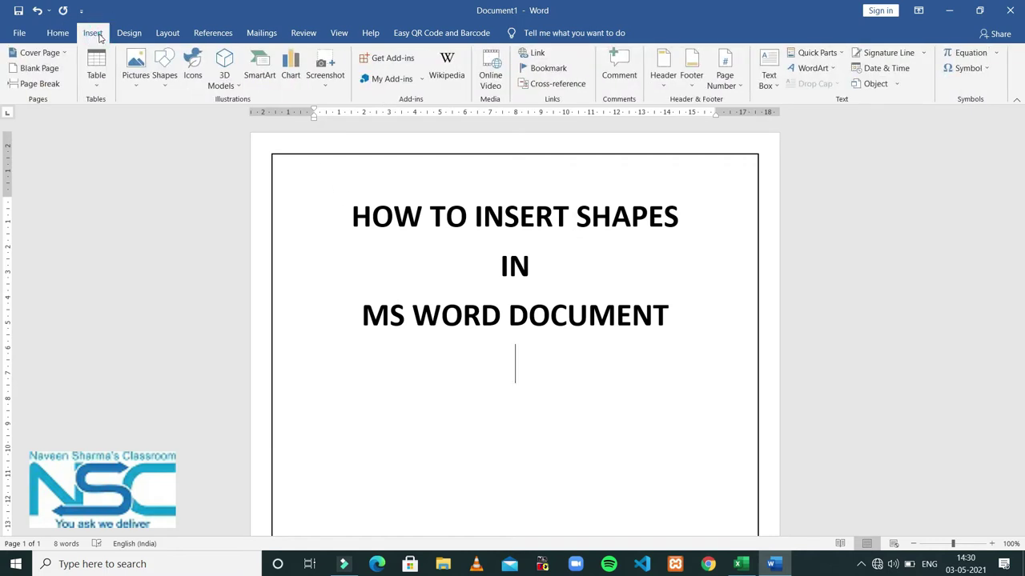
click(164, 79)
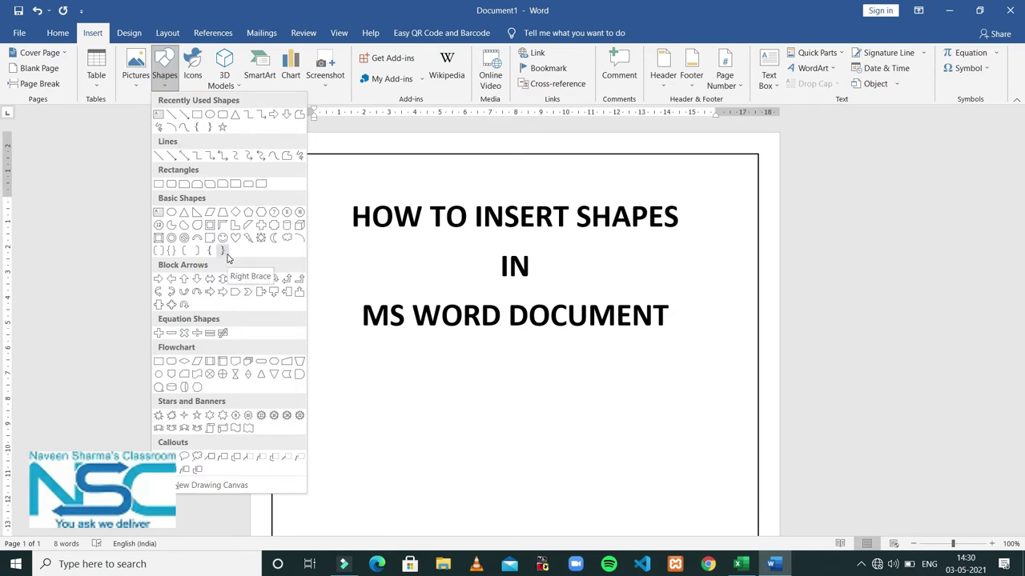
click(198, 121)
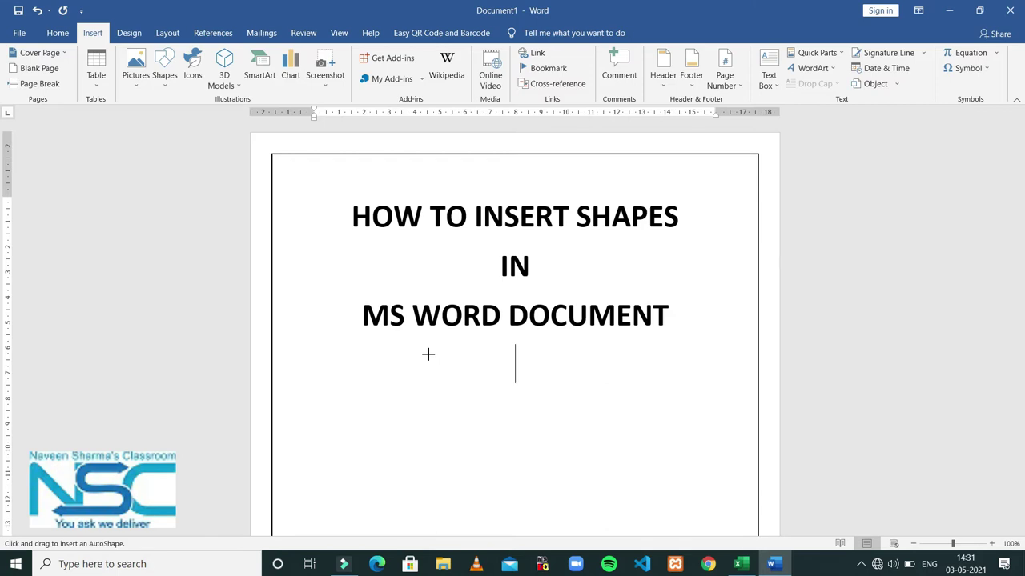
drag(428, 354, 639, 438)
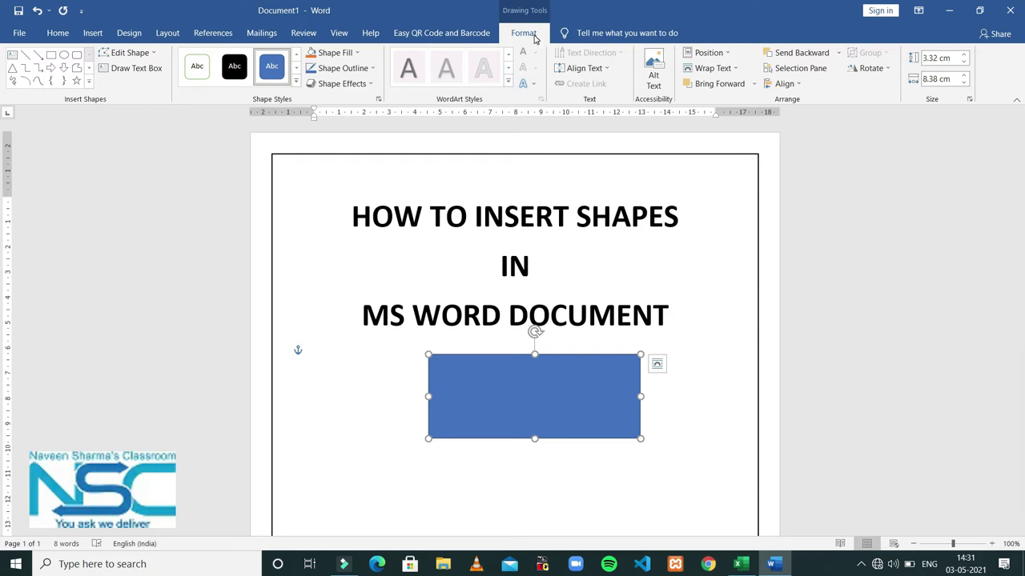
- Fill the rectangle with the standard dark blue color and give it a red outline
click(294, 81)
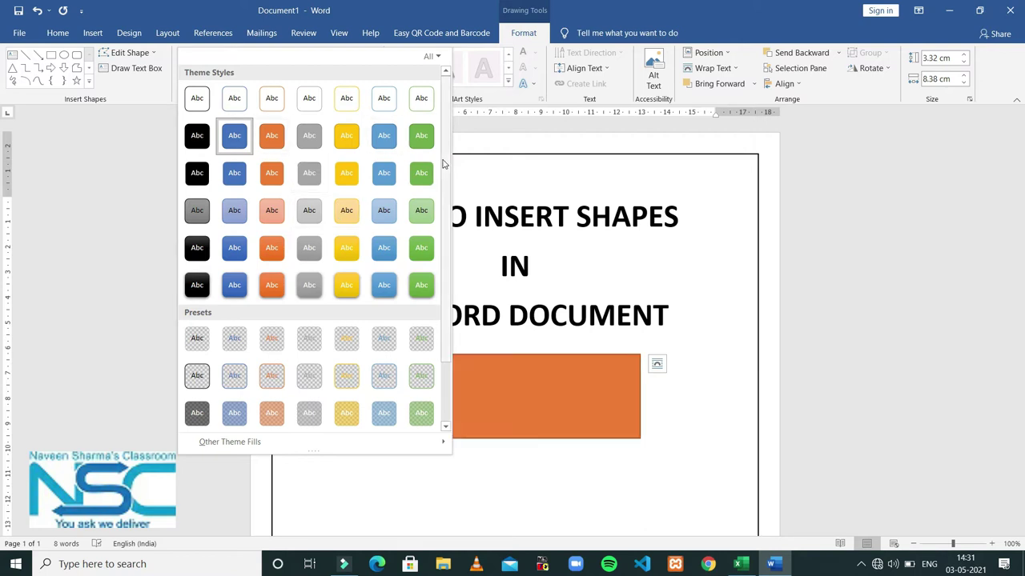
click(722, 374)
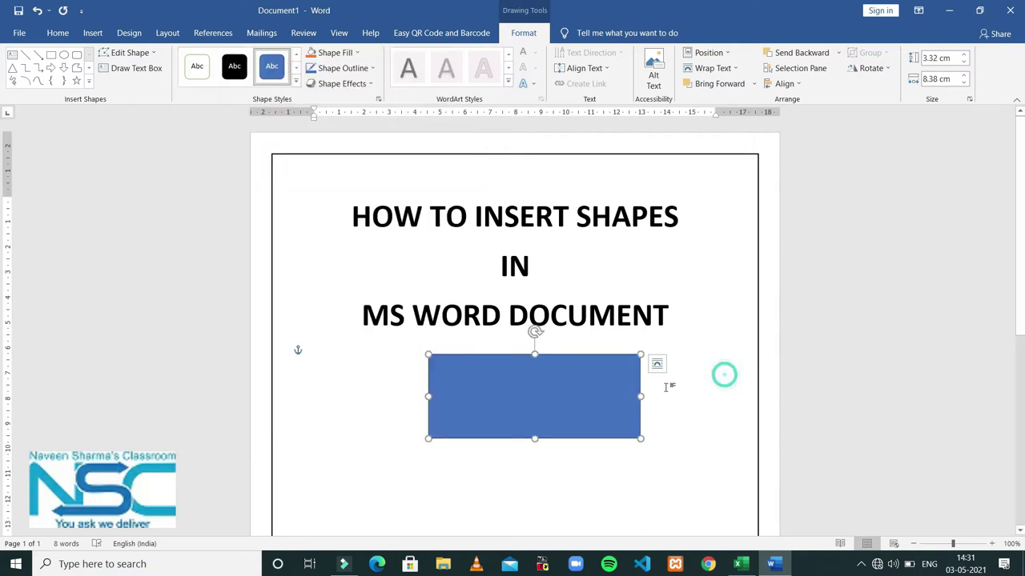
click(357, 53)
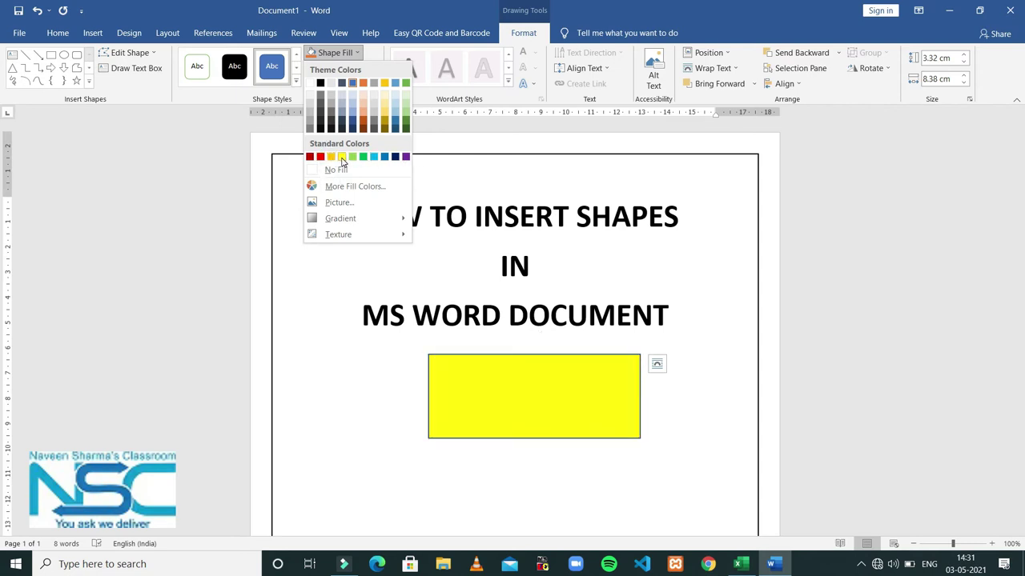
click(398, 159)
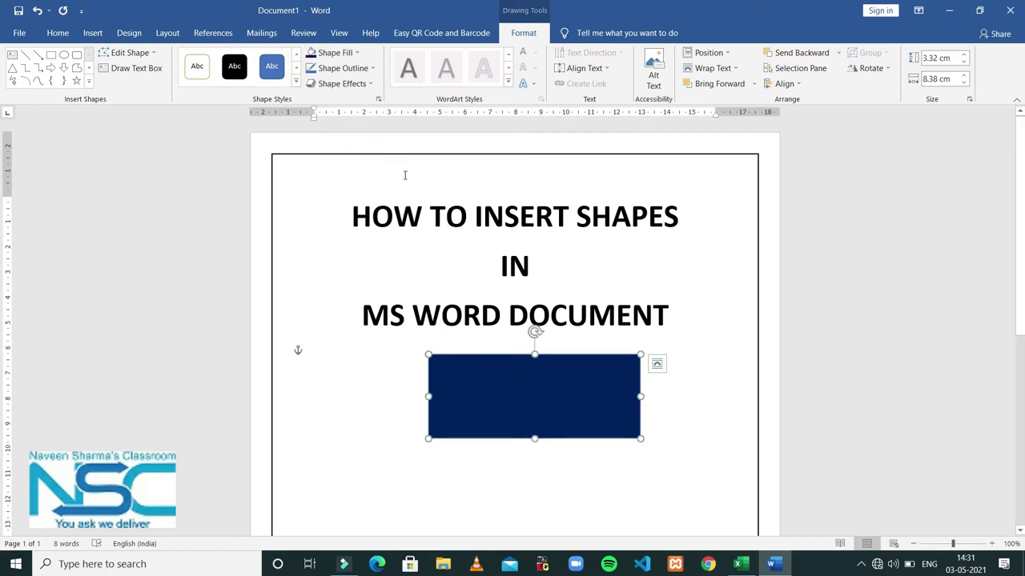
click(371, 68)
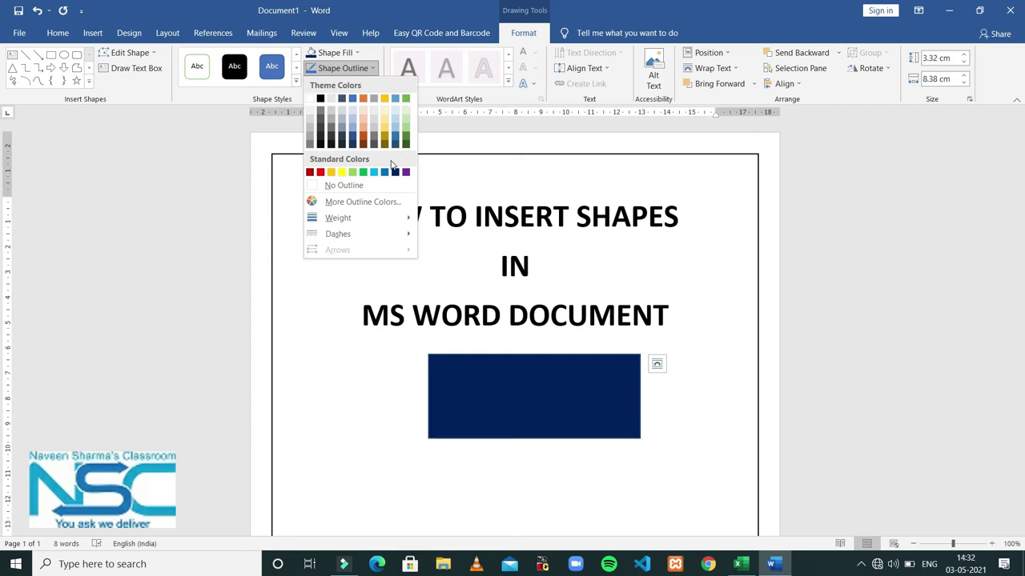
click(320, 173)
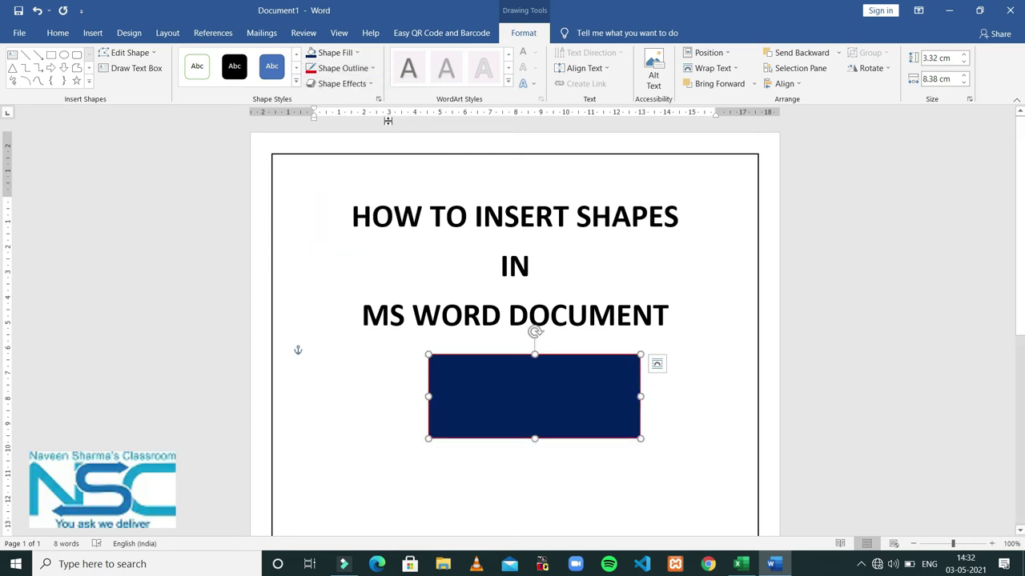
- Preview the preset, shadow, reflection and glow shape effects on the rectangle without applying any
click(371, 86)
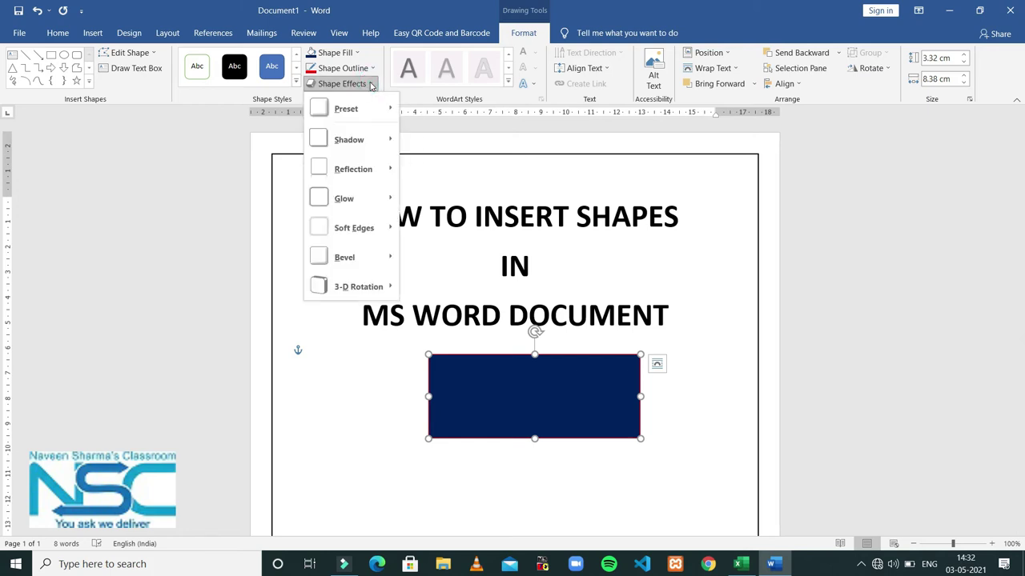
mouse_move(360, 112)
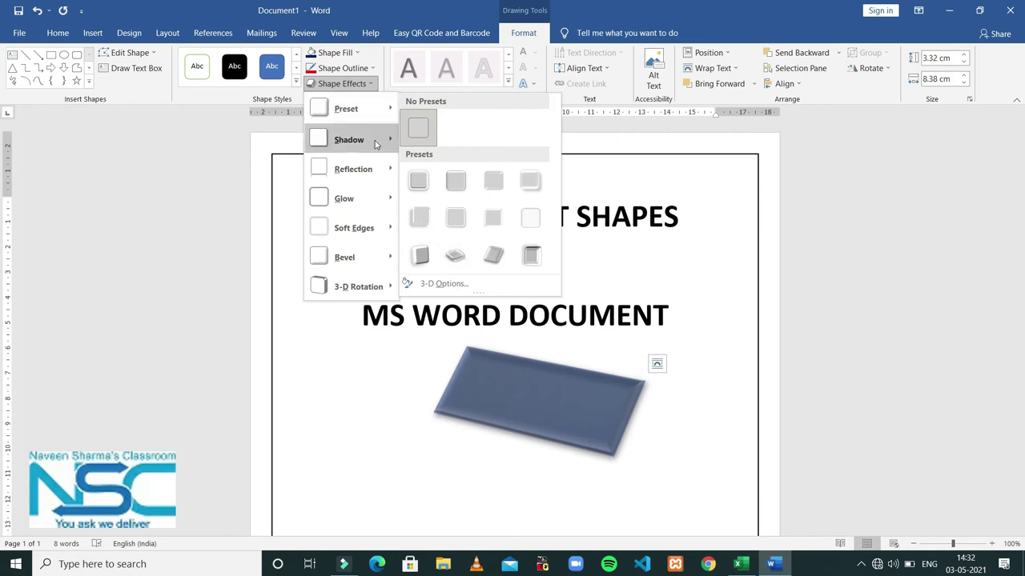
mouse_move(383, 141)
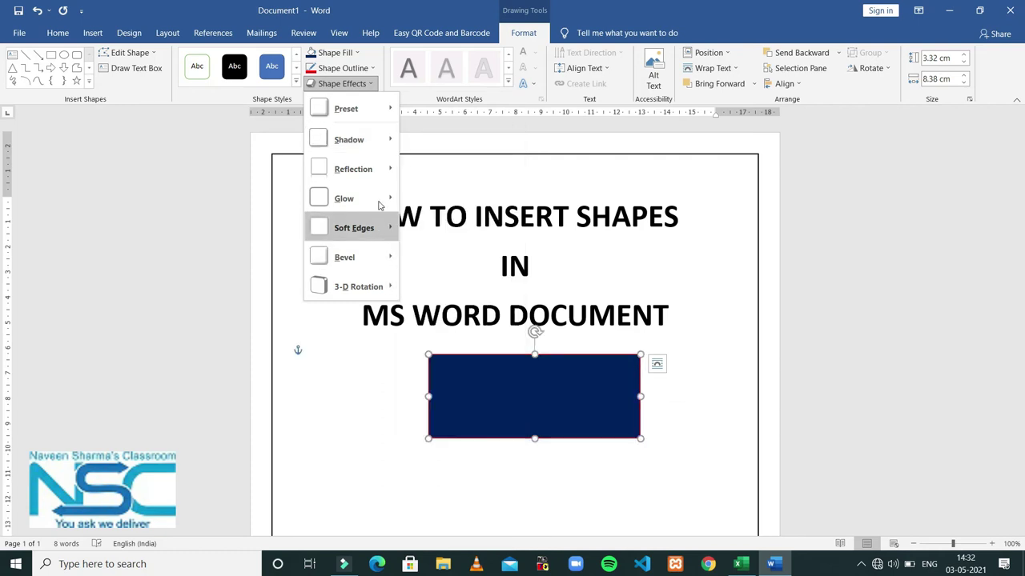
mouse_move(371, 171)
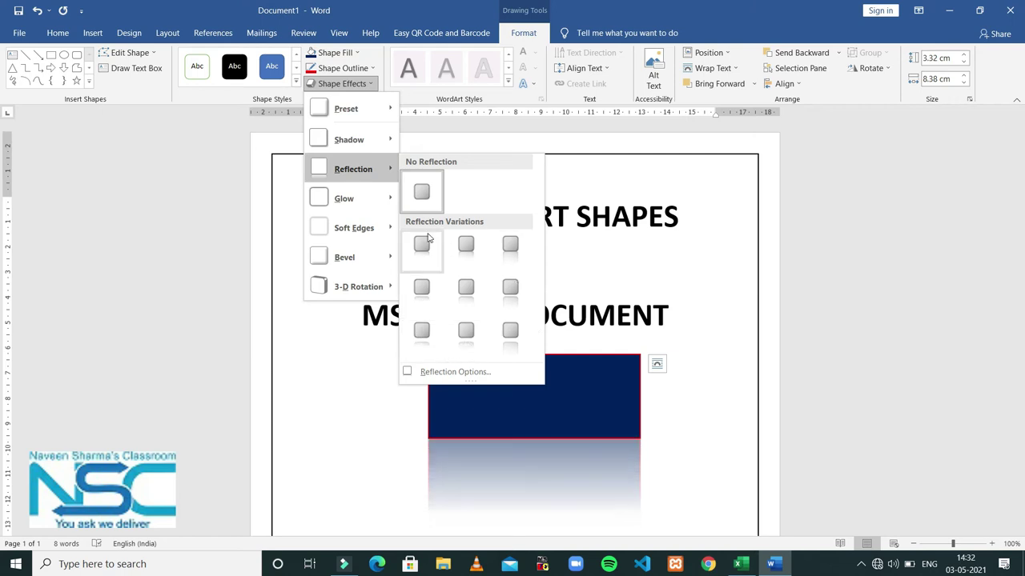
mouse_move(385, 196)
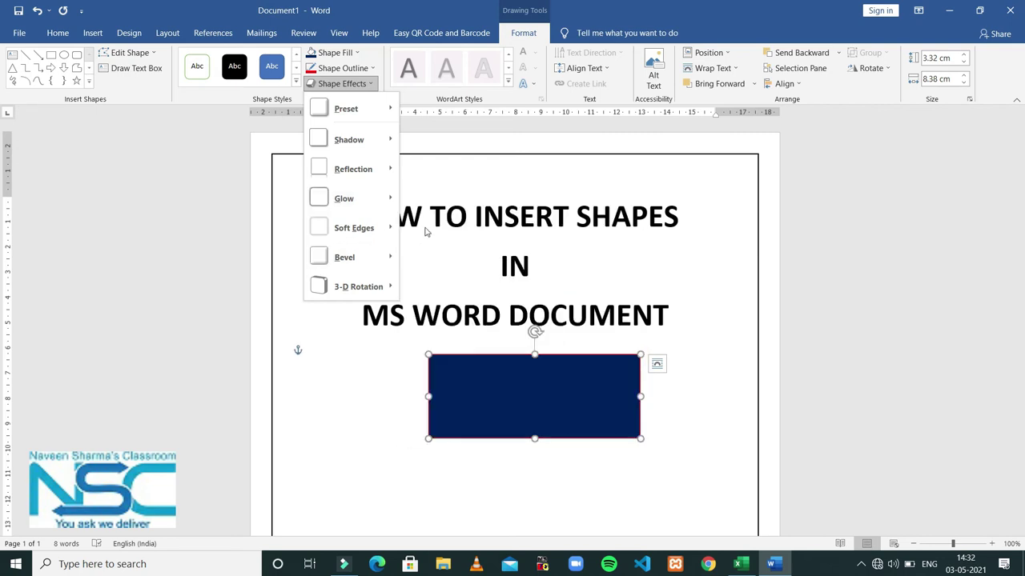
click(425, 174)
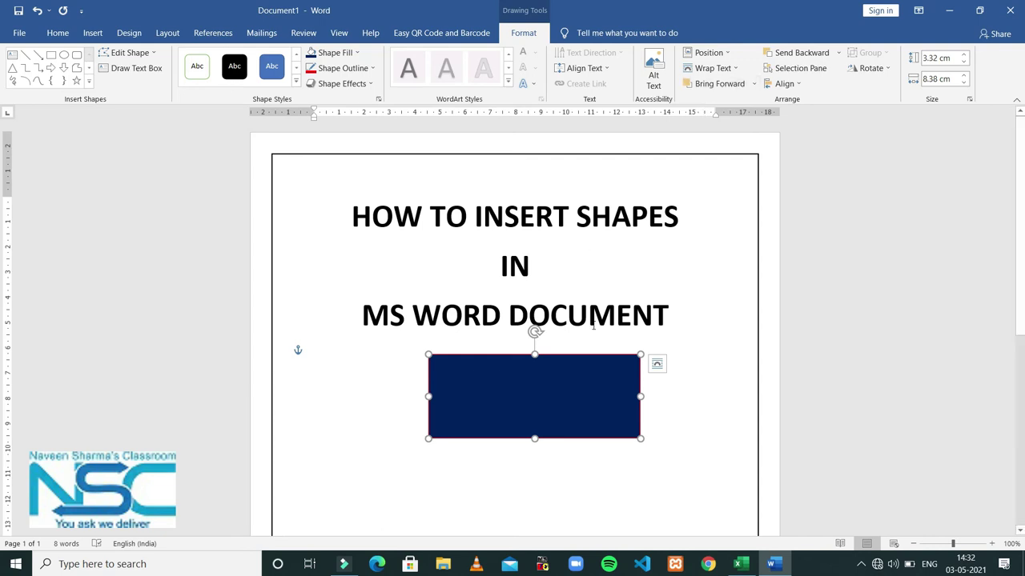
- Move the rectangle to the left of the word IN and shrink it to about 3.2 cm wide and 1.7 cm high
click(583, 357)
drag(641, 395, 591, 396)
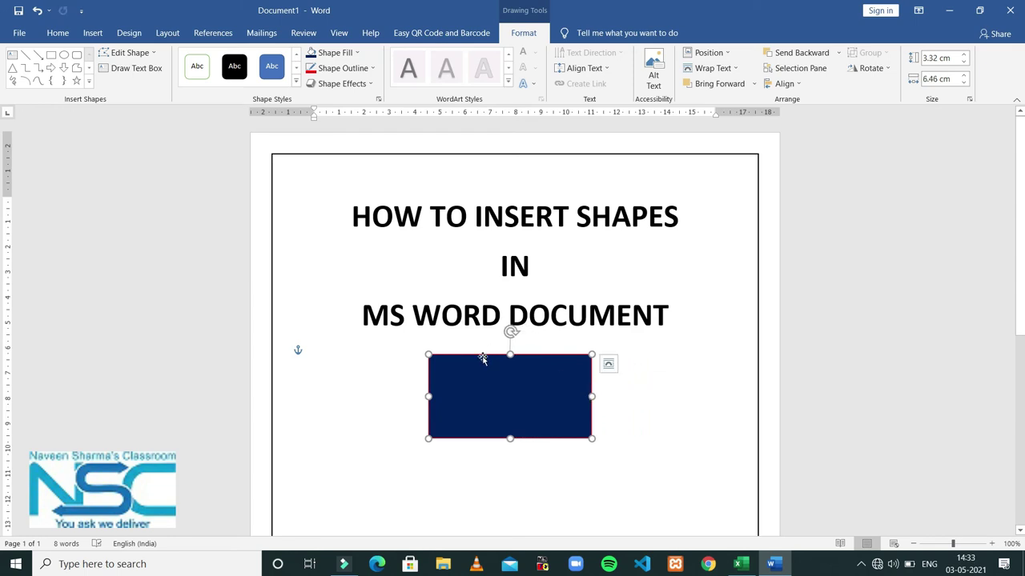
drag(483, 359, 377, 229)
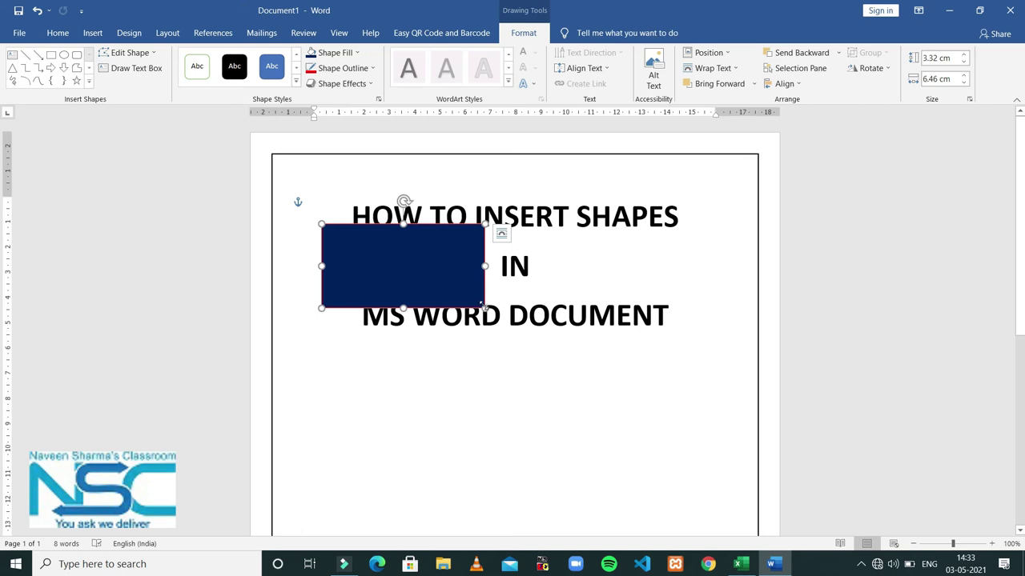
drag(482, 304, 433, 277)
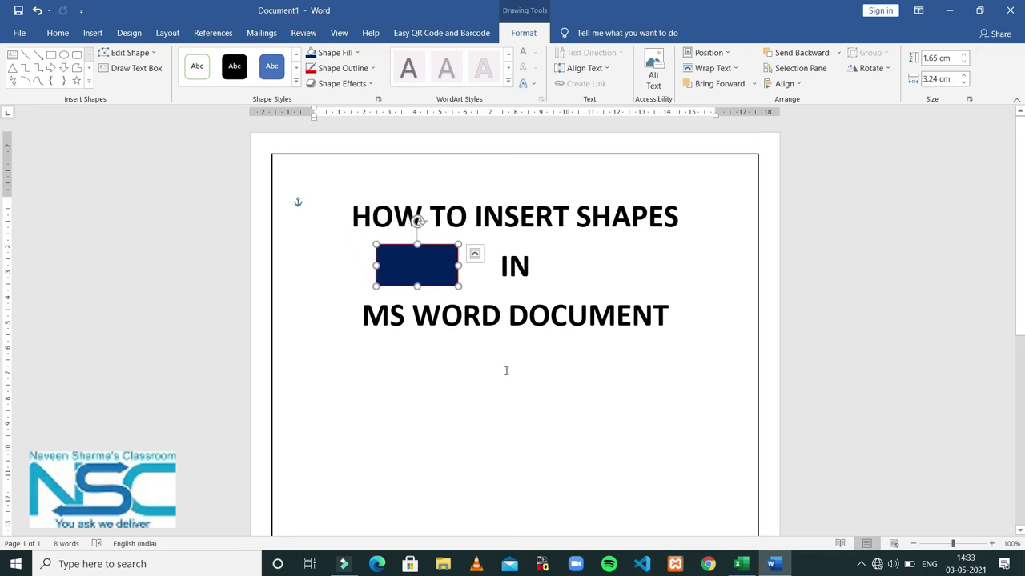
- Copy the rectangle, paste it with source formatting, and place the duplicate to the right of the word IN
right_click(425, 263)
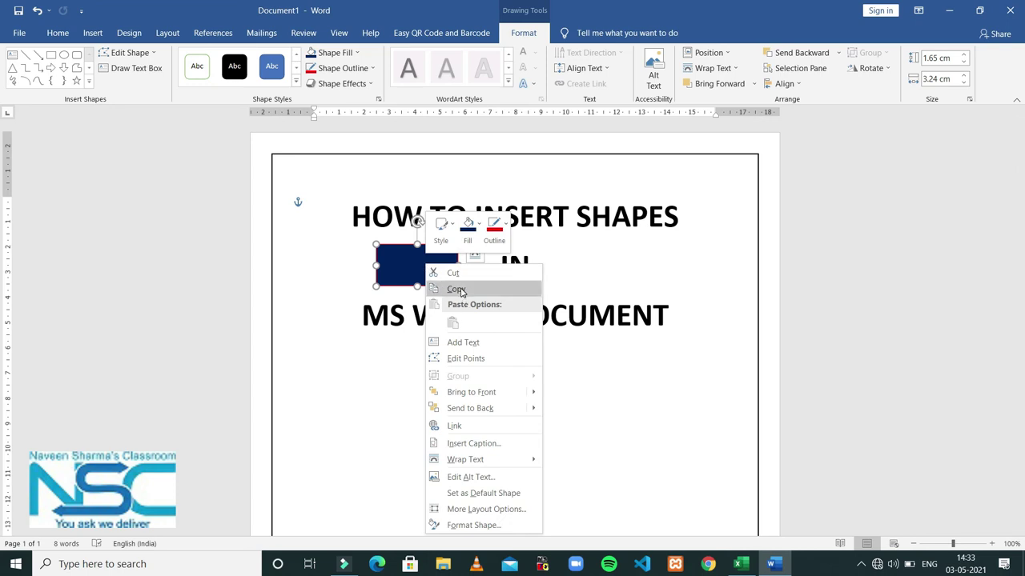
click(455, 289)
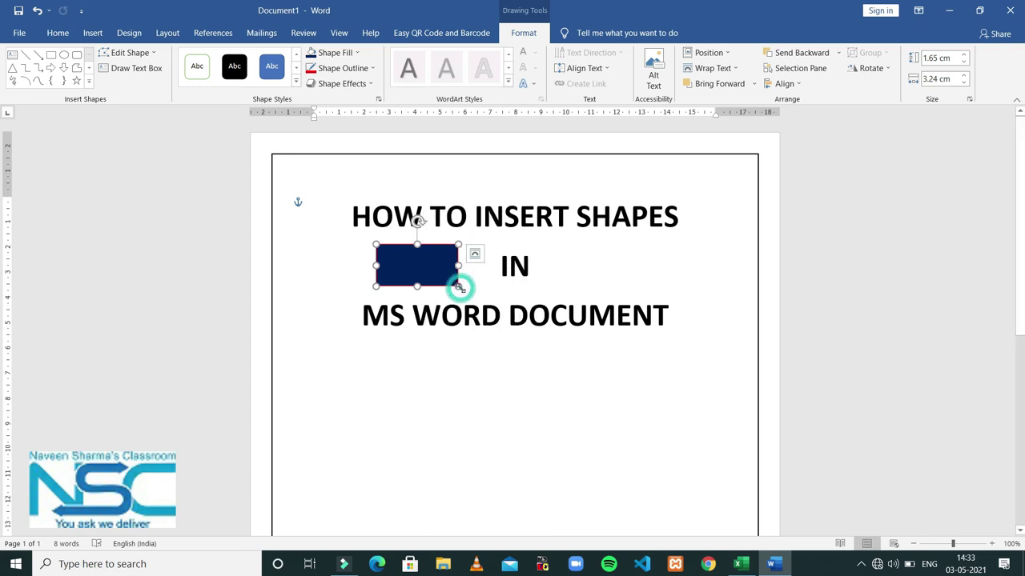
click(487, 359)
right_click(487, 361)
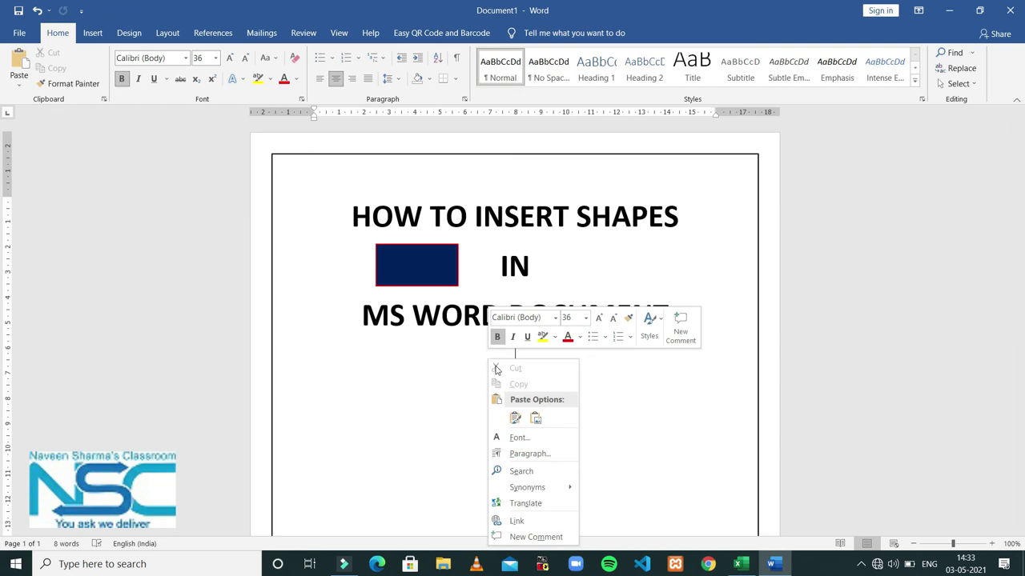
click(516, 419)
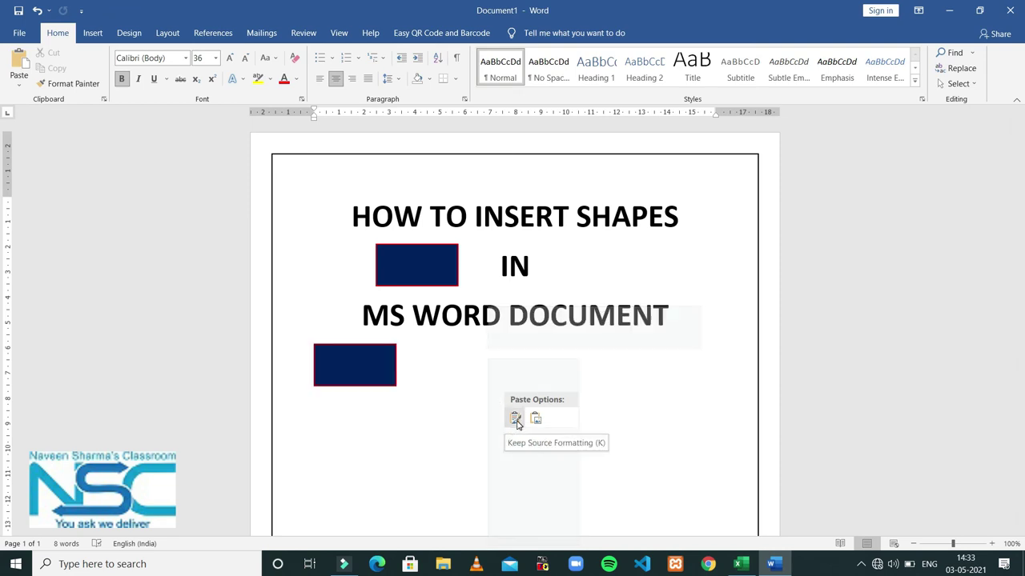
drag(362, 366, 628, 270)
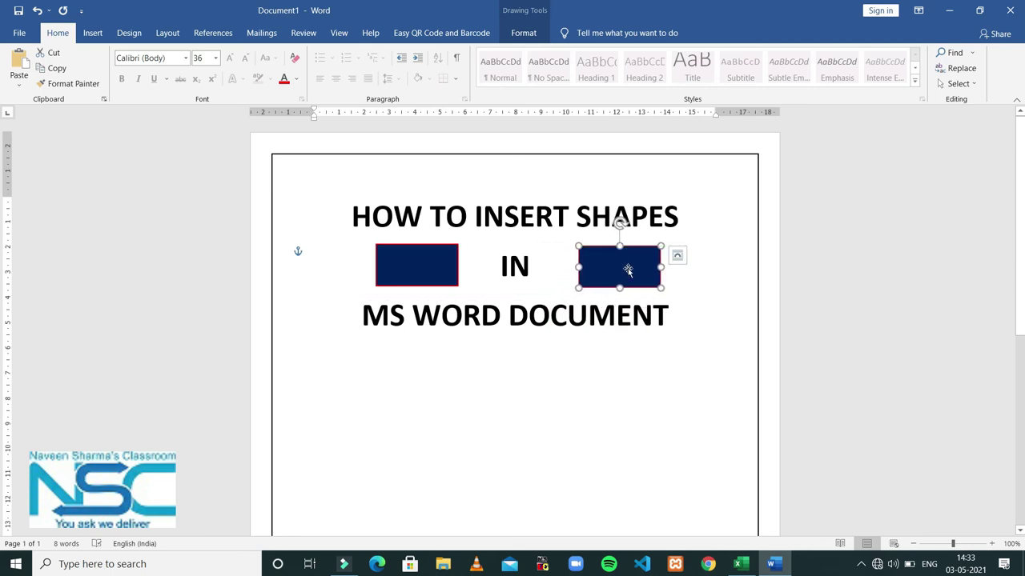
- Examine the replacement shapes available for the rectangle to the left of the word IN
click(424, 255)
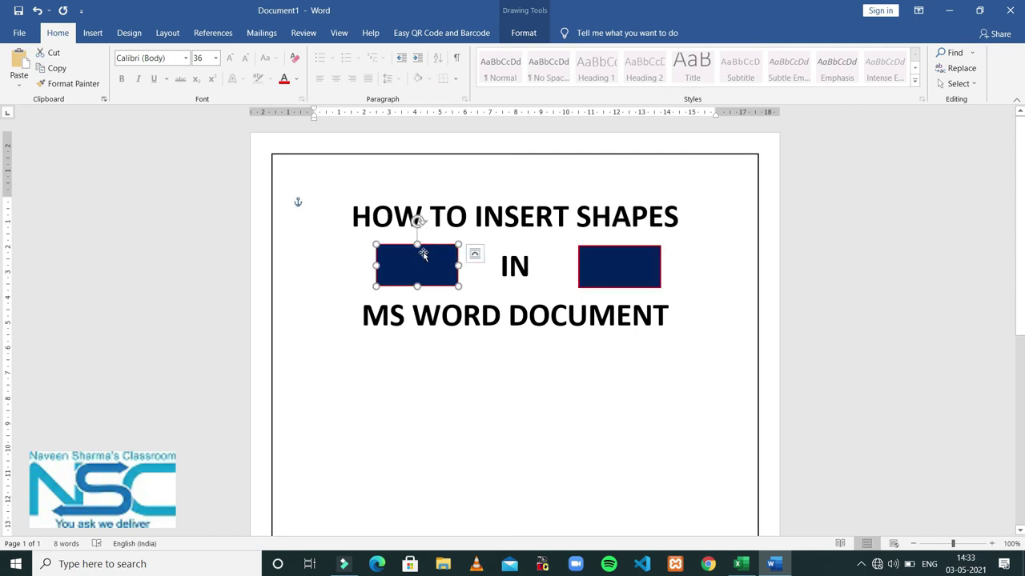
click(523, 33)
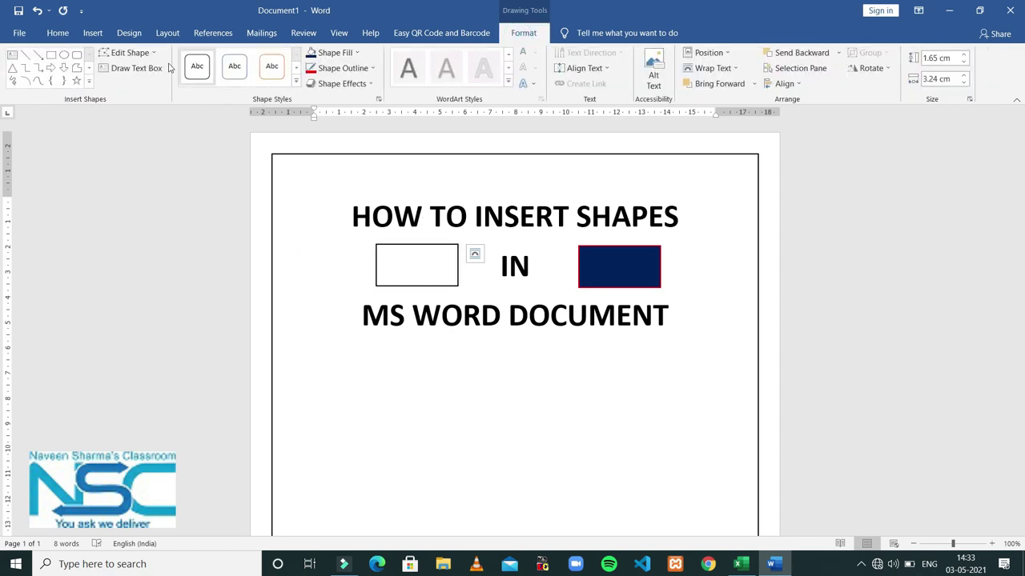
click(142, 53)
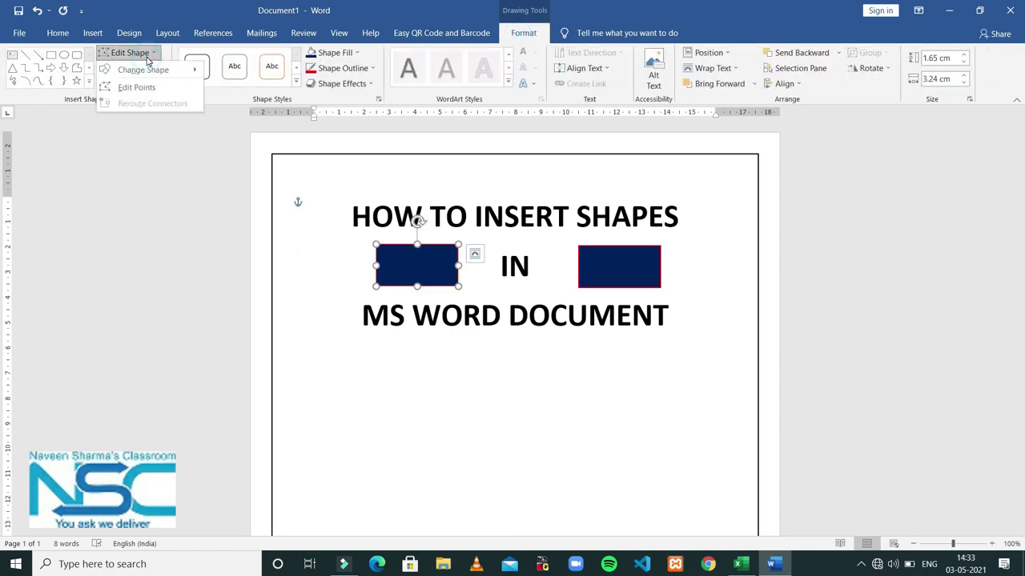
mouse_move(148, 69)
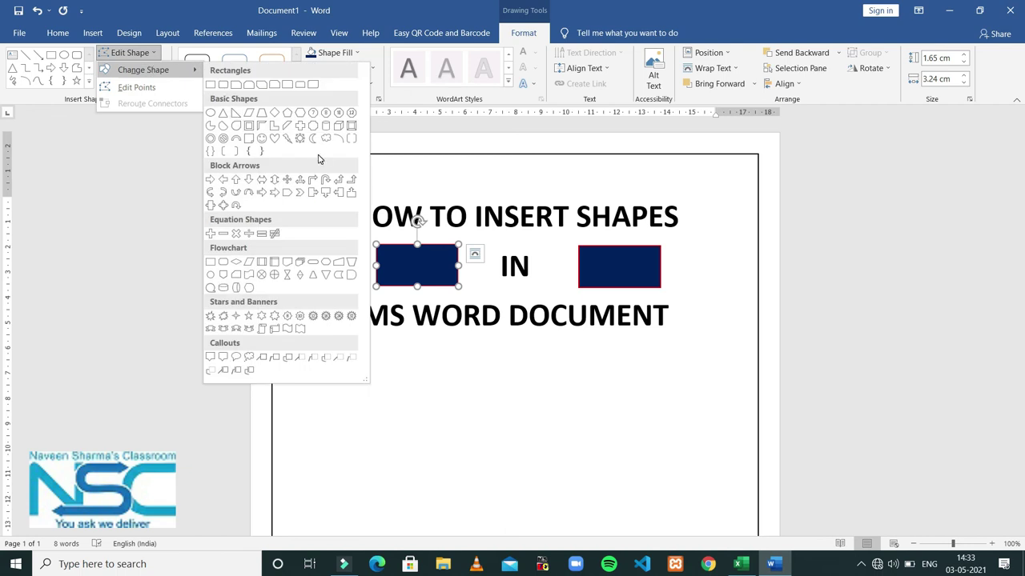
click(525, 404)
- Move the rectangle beside the word IN down to the empty area below the heading
drag(423, 277, 417, 382)
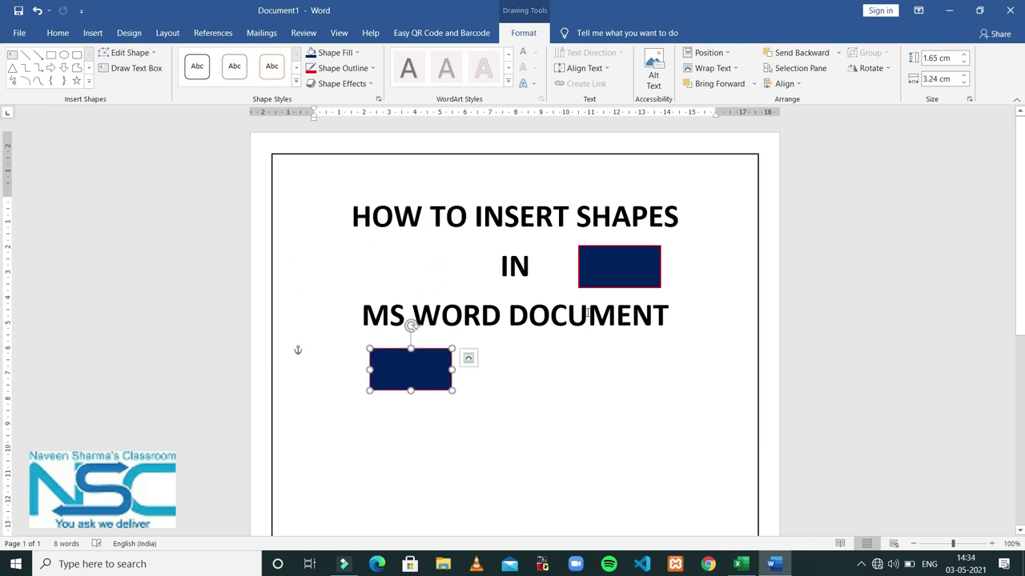